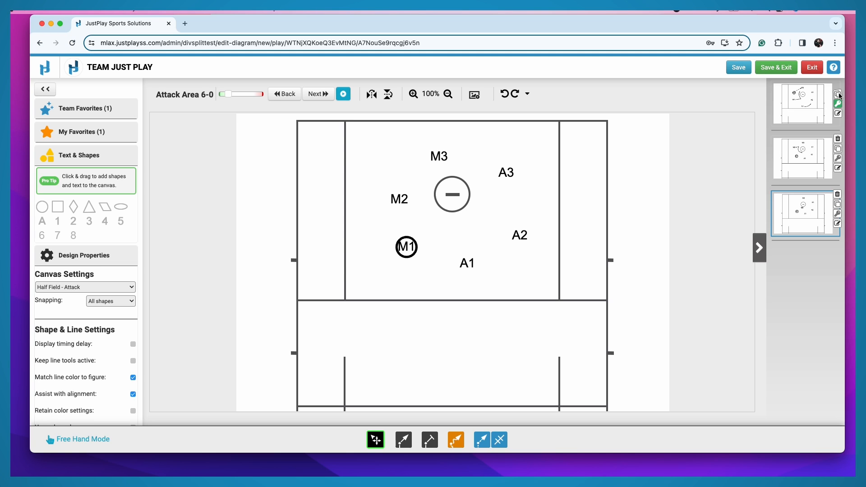
Step: Duplicate the first frame and enter "M2 passes to M3" as the description in the details of Frame 1 - Maverick
click(838, 94)
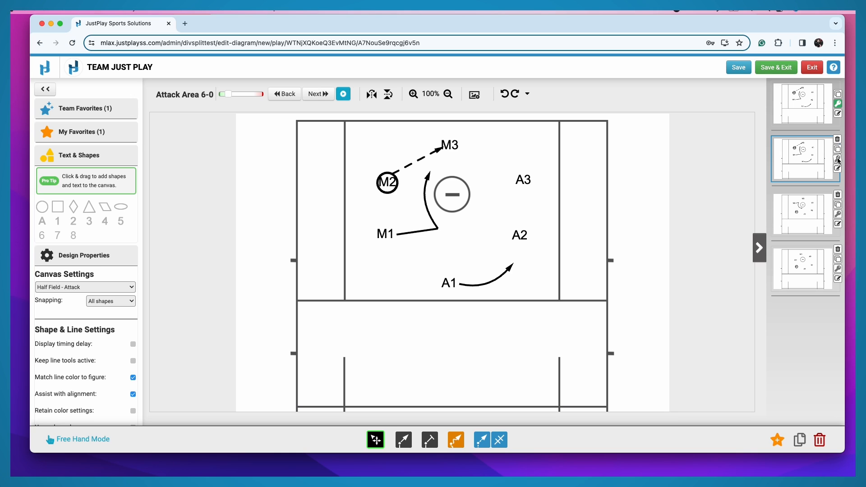
click(838, 113)
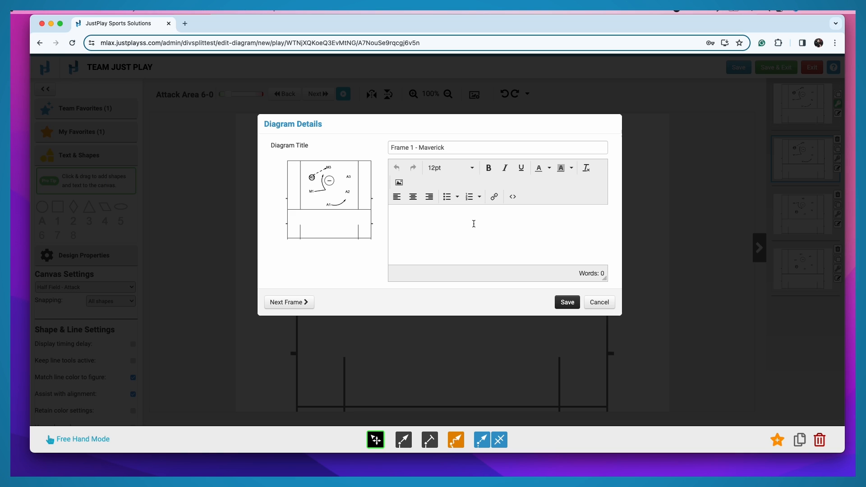
click(433, 219)
text(M2 passes to M3)
Step: Step through the details of Frame 2 and Frame 3, and save the diagram details
click(293, 305)
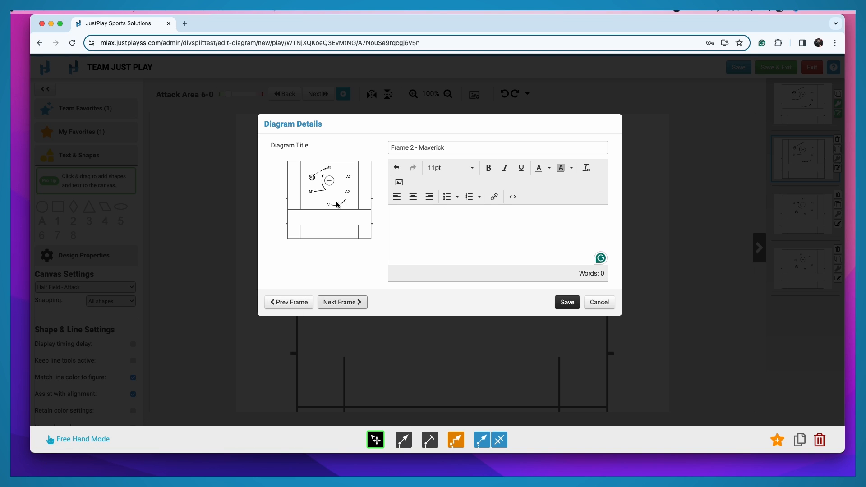
click(340, 303)
click(567, 303)
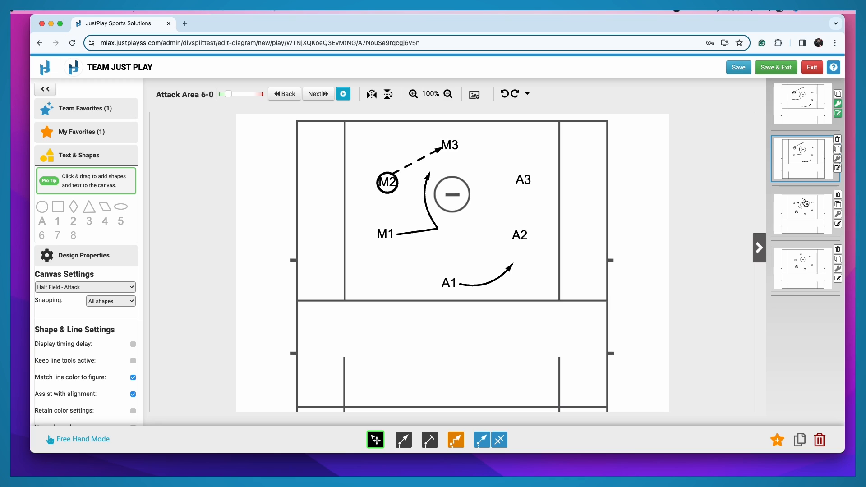
click(837, 140)
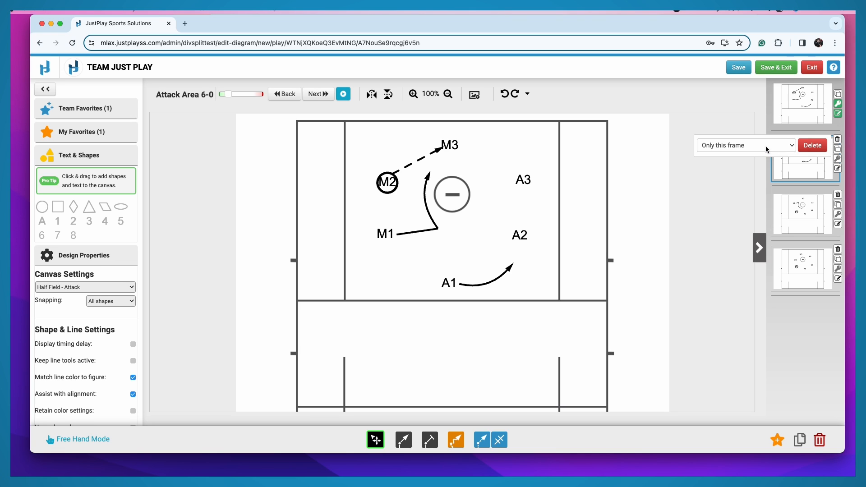
click(765, 145)
click(762, 157)
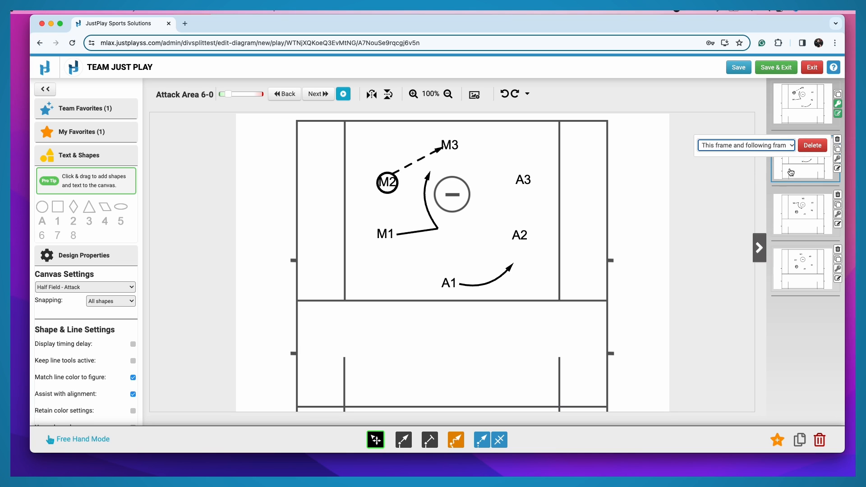
click(743, 182)
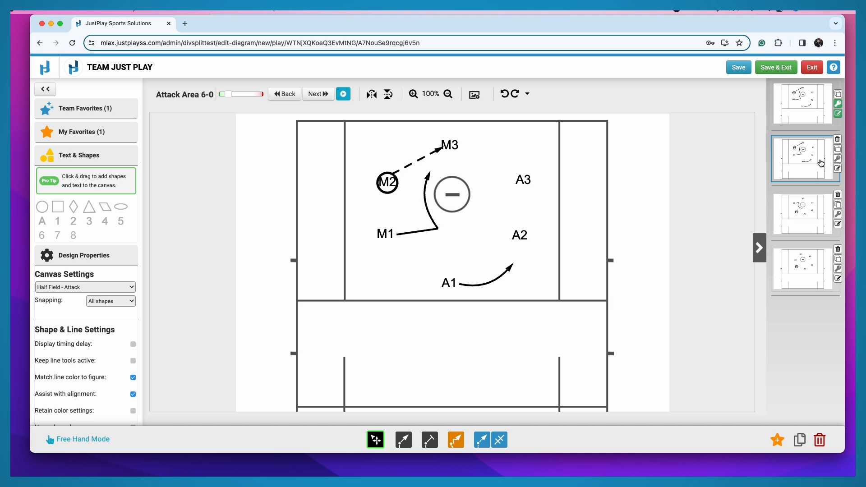
Step: Insert a new frame after the first one and reorder it to the start of the frame sequence
mouse_move(810, 131)
click(804, 133)
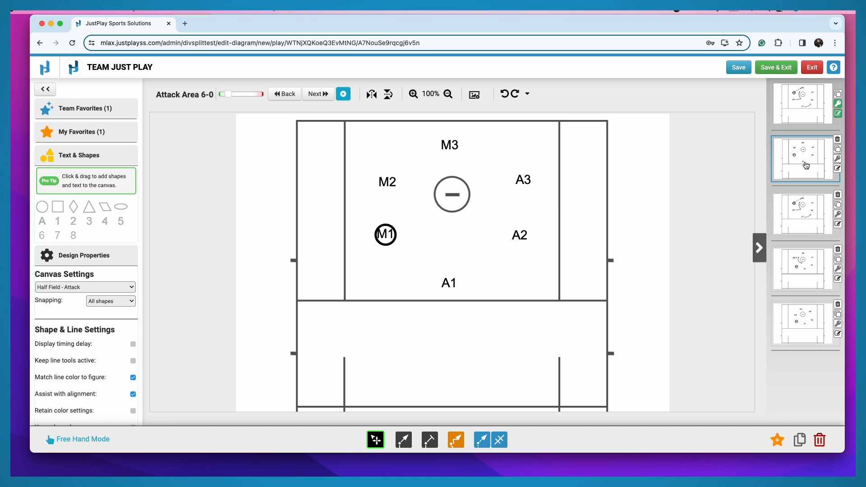
drag(806, 165, 809, 100)
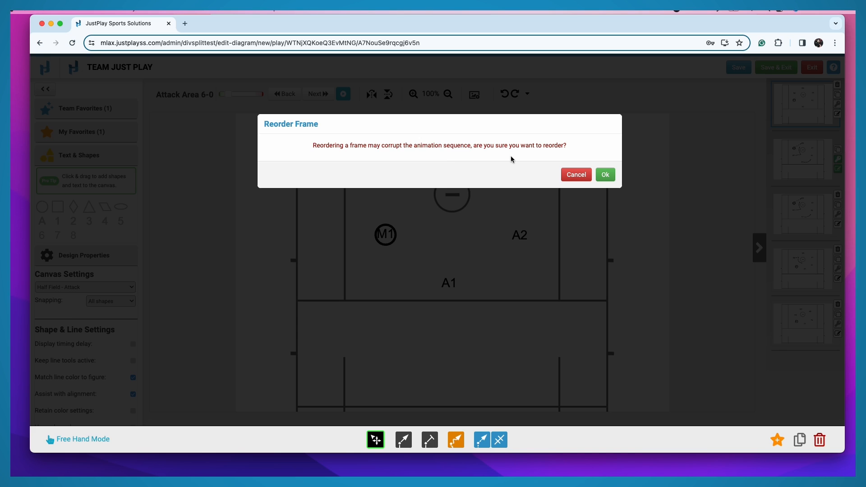
click(605, 175)
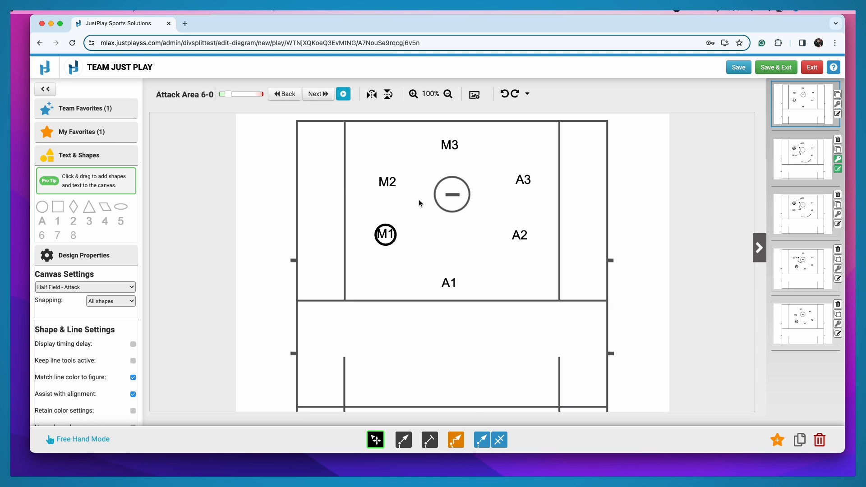
Step: Draw a short T-ended block line from M3 and a curved arrow from M2 toward M3
click(430, 440)
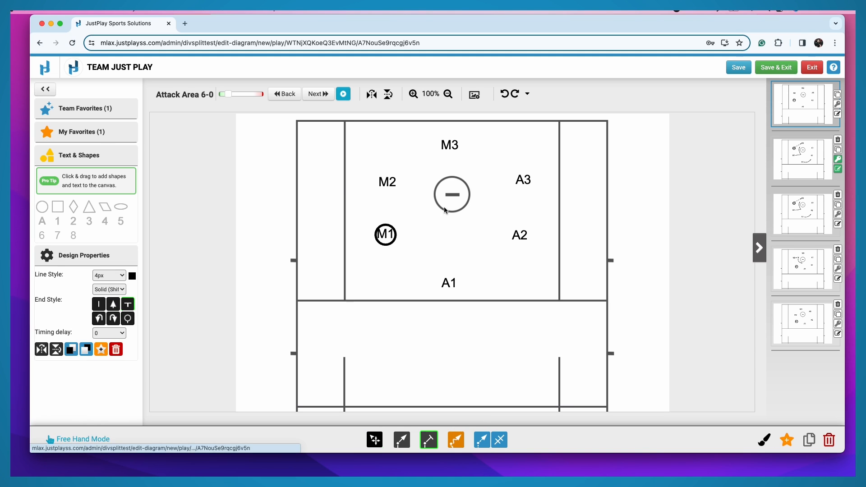
mouse_move(448, 145)
mouse_down()
mouse_move(399, 179)
mouse_move(415, 136)
mouse_move(425, 143)
mouse_up()
click(403, 438)
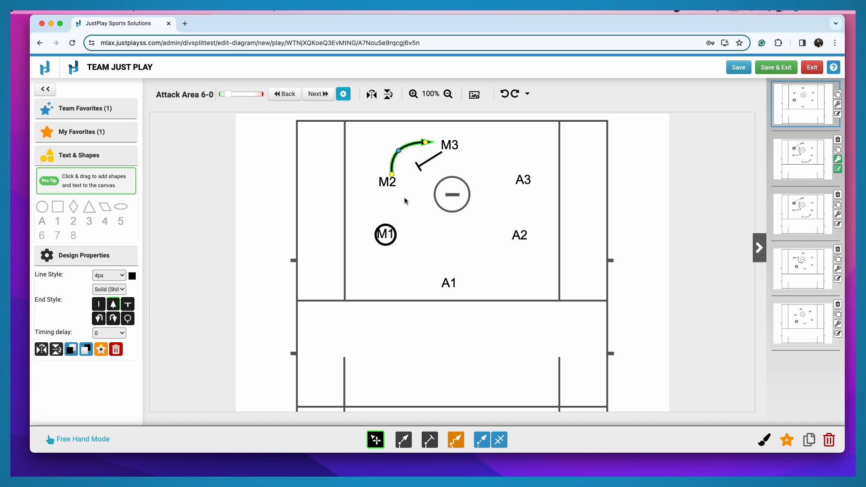
click(361, 148)
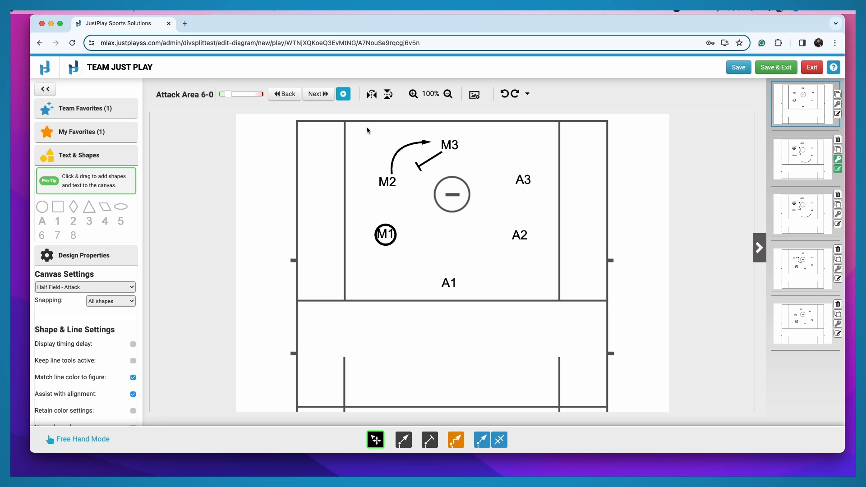
Step: Try to save M2, M3 and their two lines together as a favorite named "Pin in"
drag(366, 127, 472, 210)
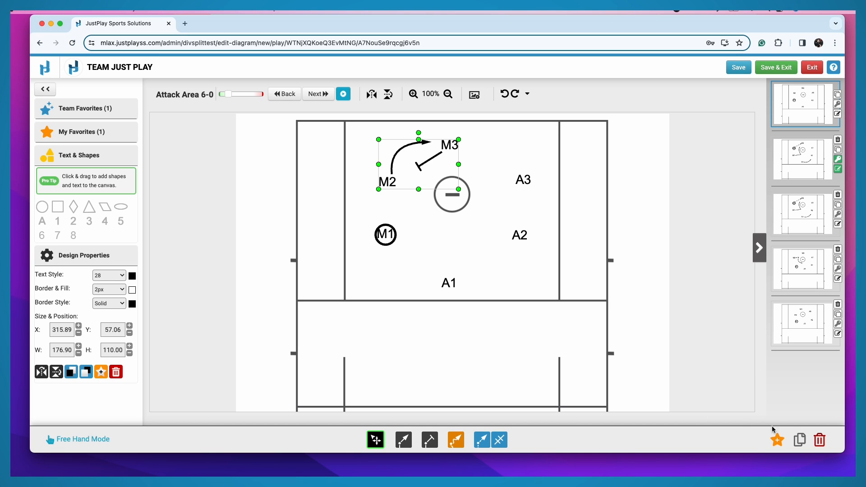
click(410, 175)
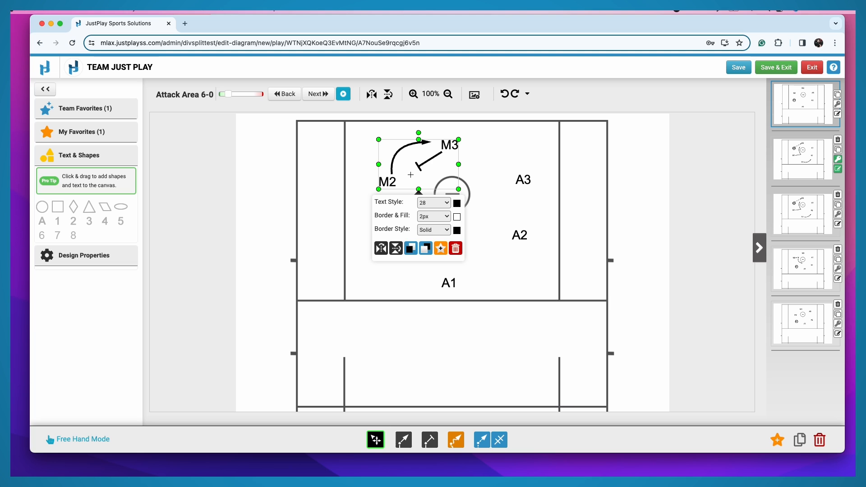
click(442, 253)
click(320, 166)
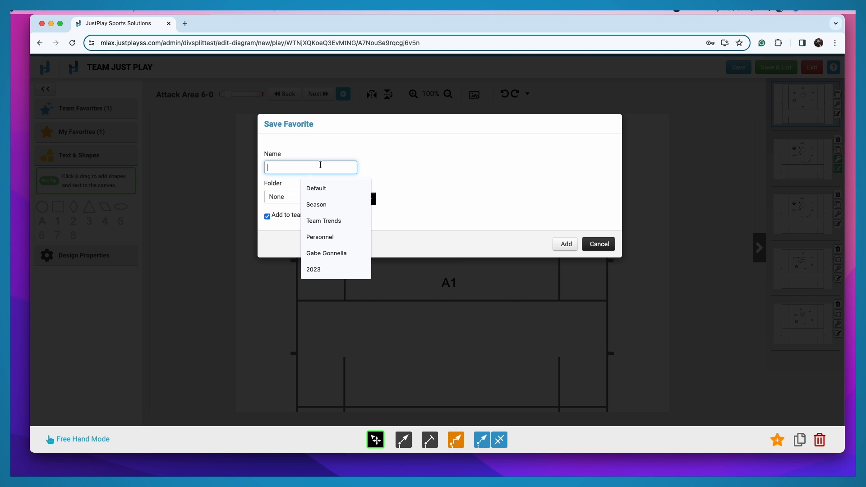
text(Pin)
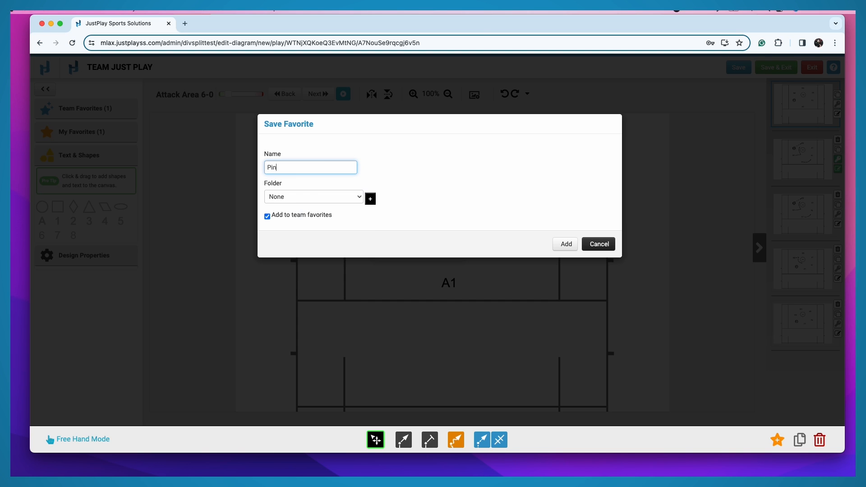
text( in)
click(370, 199)
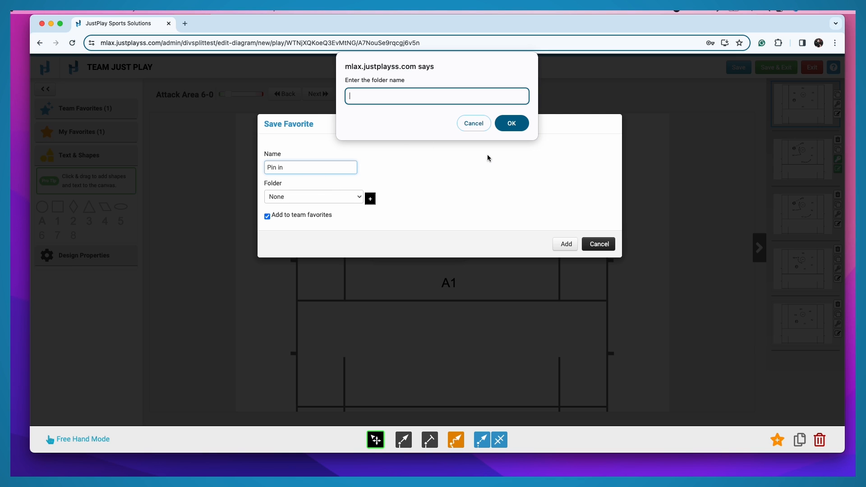
click(498, 123)
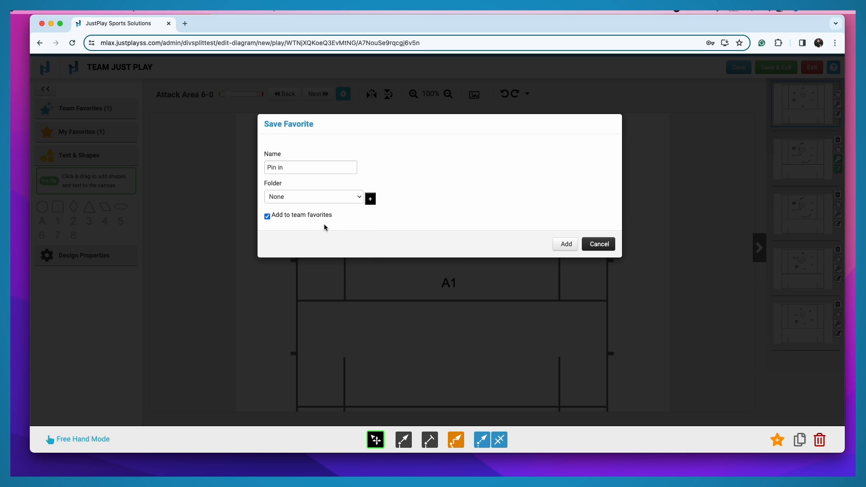
click(267, 217)
click(606, 247)
click(315, 231)
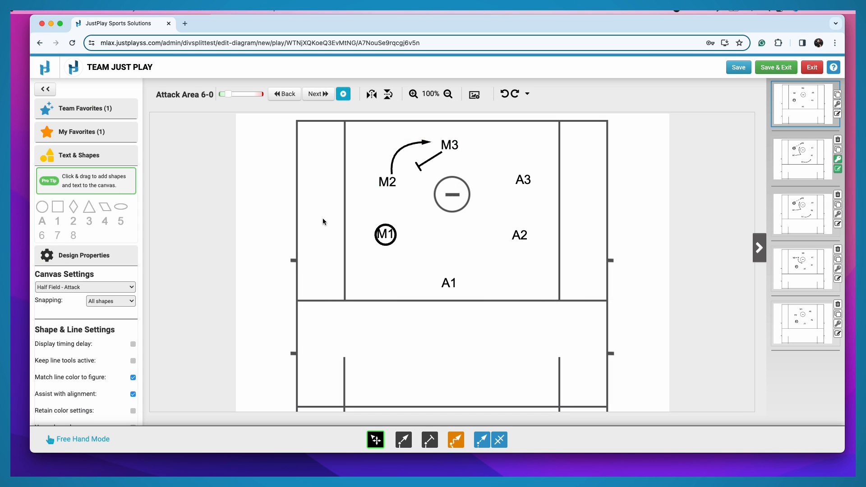
Step: Try out the Pick Action team favorite on the field beside M2 and delete the placed copy
click(75, 109)
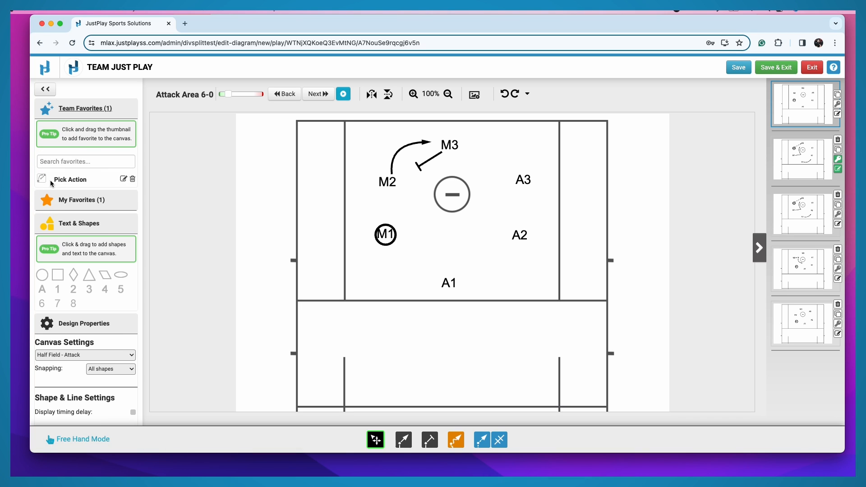
drag(45, 182, 339, 192)
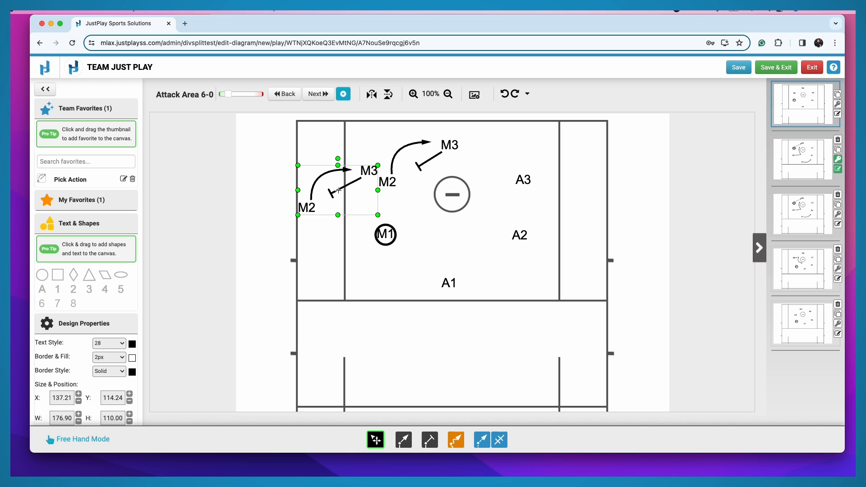
key(Delete)
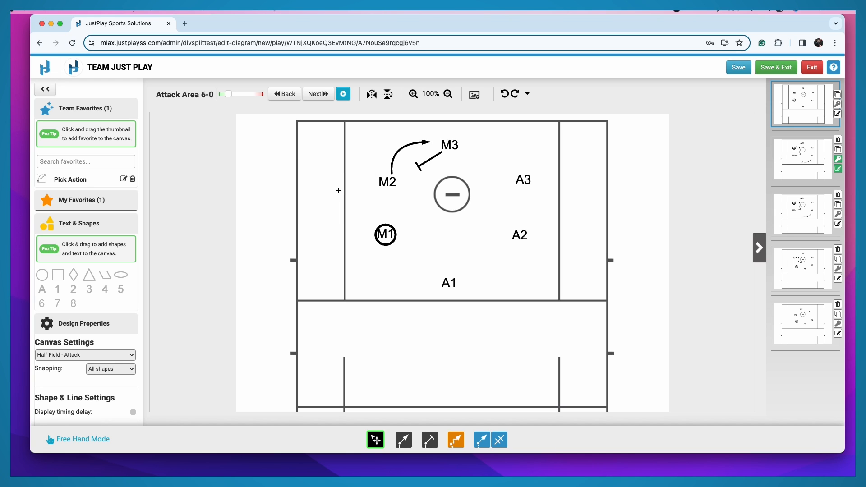
click(76, 109)
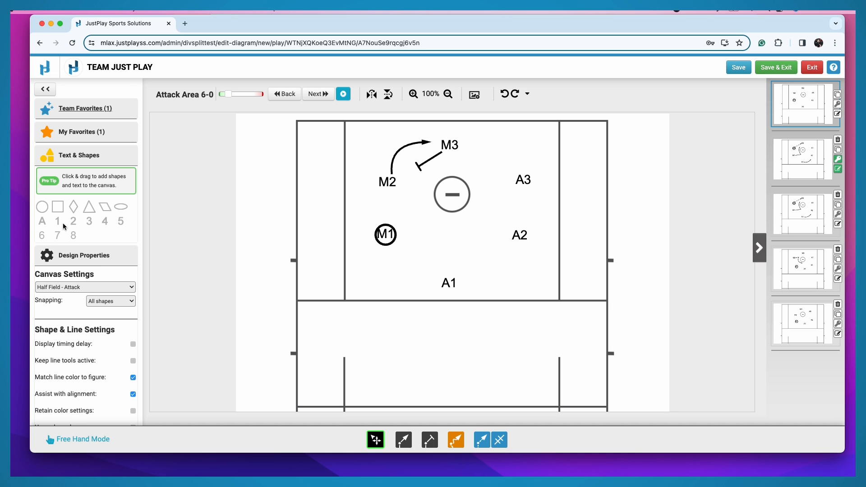
Step: Try out a number label on the field below M1, replacing its text with "G" and clearing it again
drag(58, 219, 369, 275)
key(BackSpace)
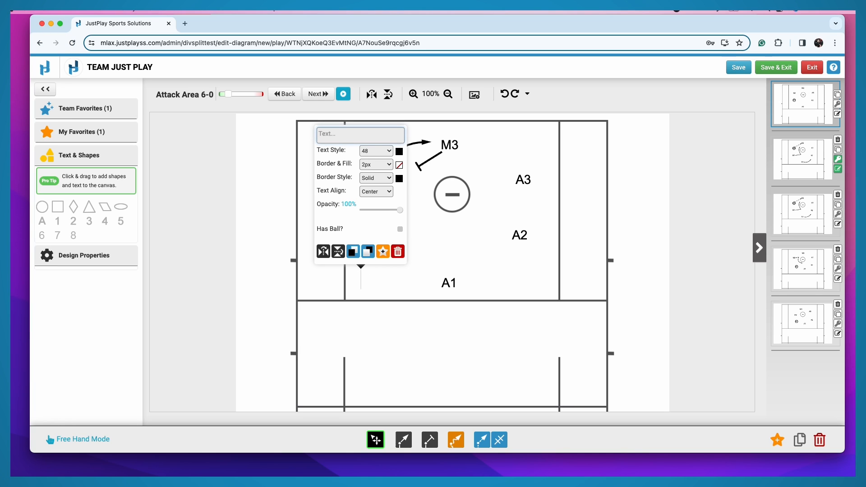
text(G)
key(BackSpace)
click(321, 276)
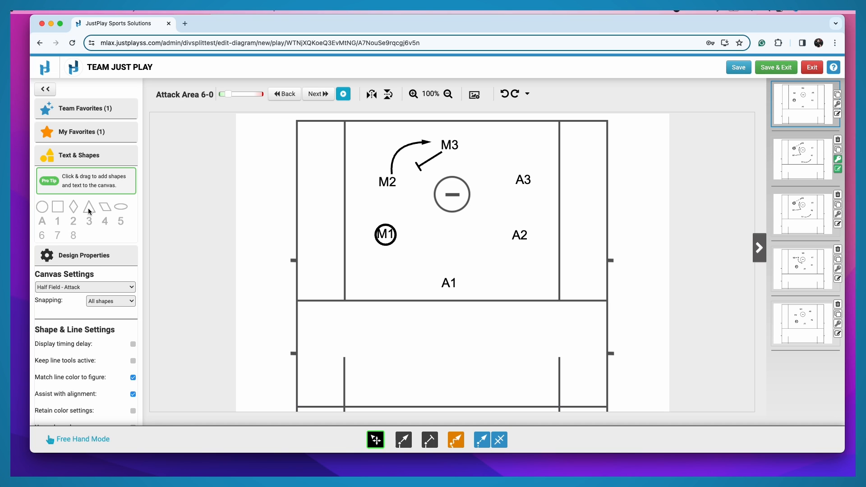
Step: Add an orange-filled triangle to the field and position it just above A1
drag(88, 207, 325, 271)
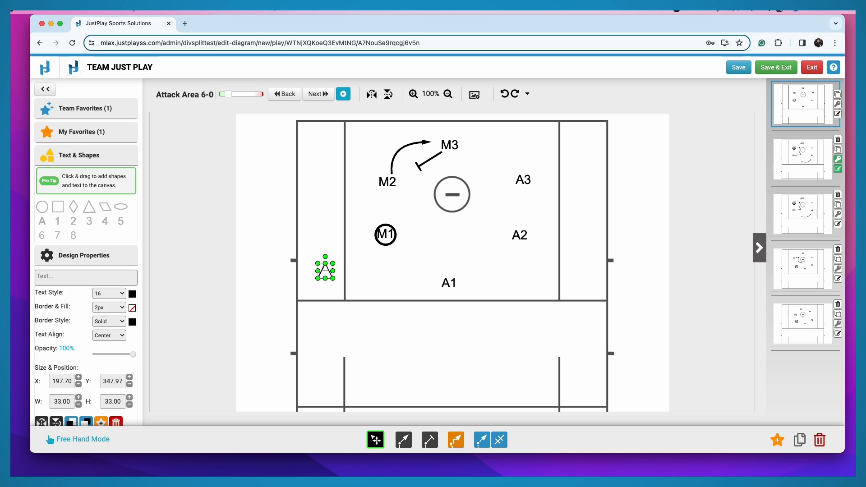
double_click(322, 274)
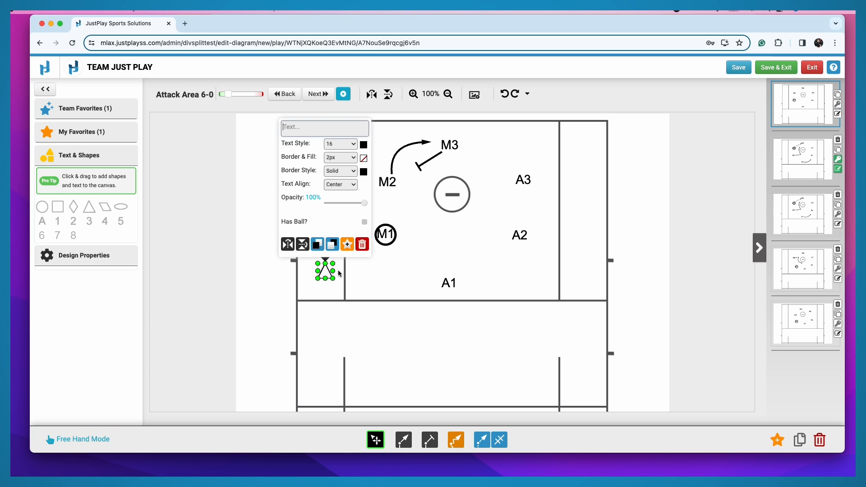
click(363, 158)
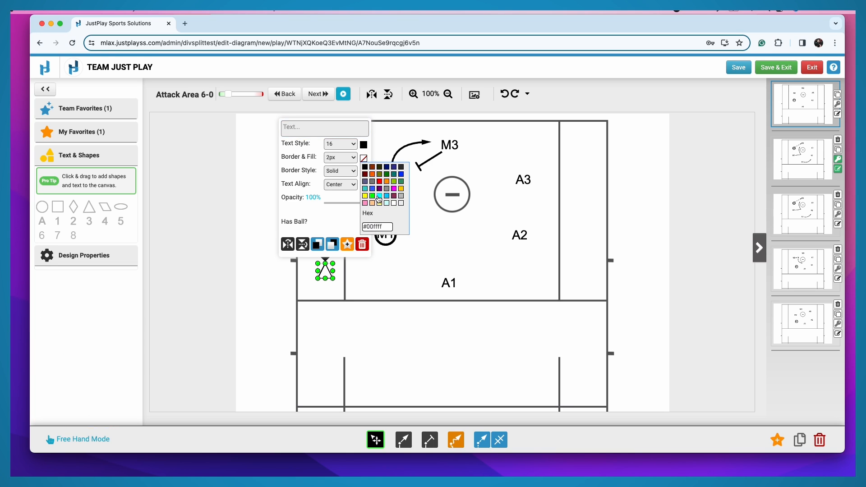
click(374, 178)
click(375, 278)
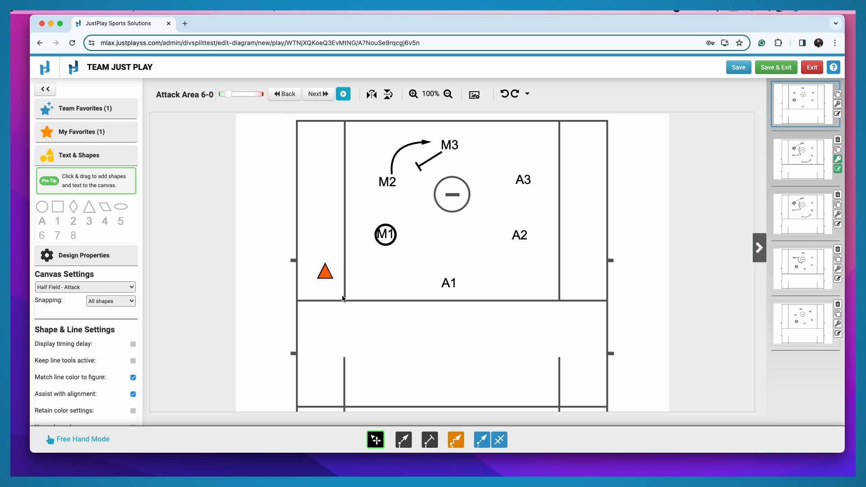
drag(323, 270, 442, 253)
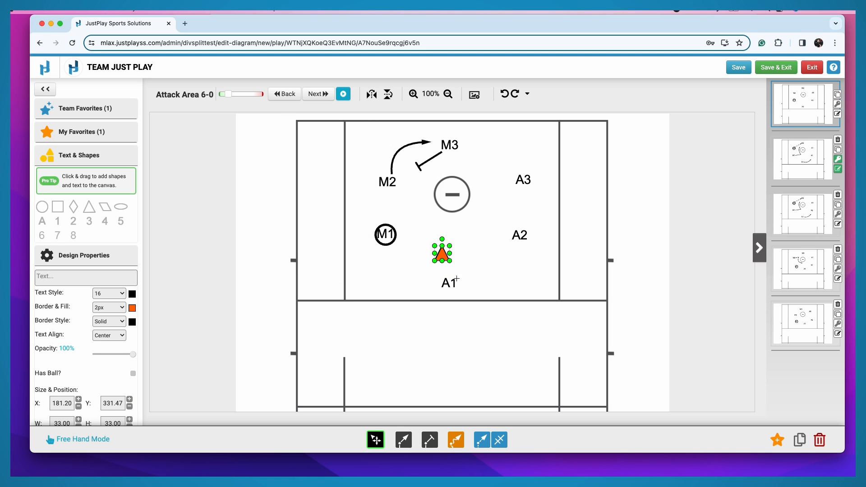
click(397, 279)
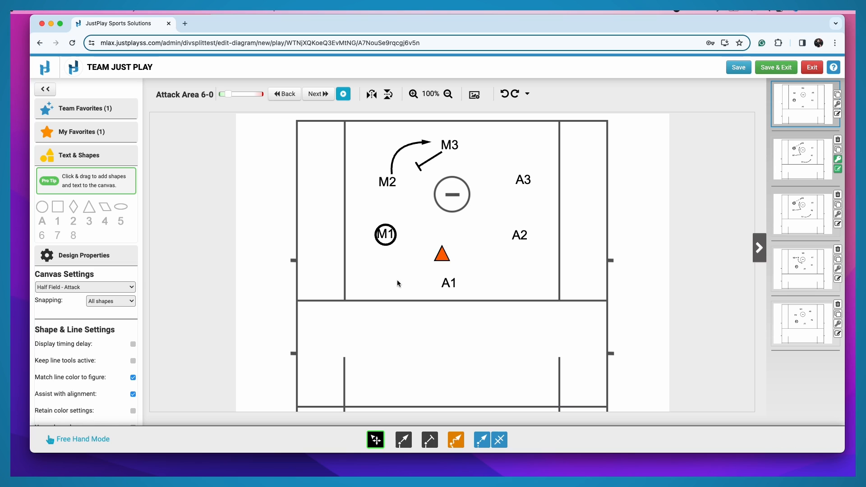
Step: Change the text color of the circled M1 player to red (#ff0000)
click(385, 233)
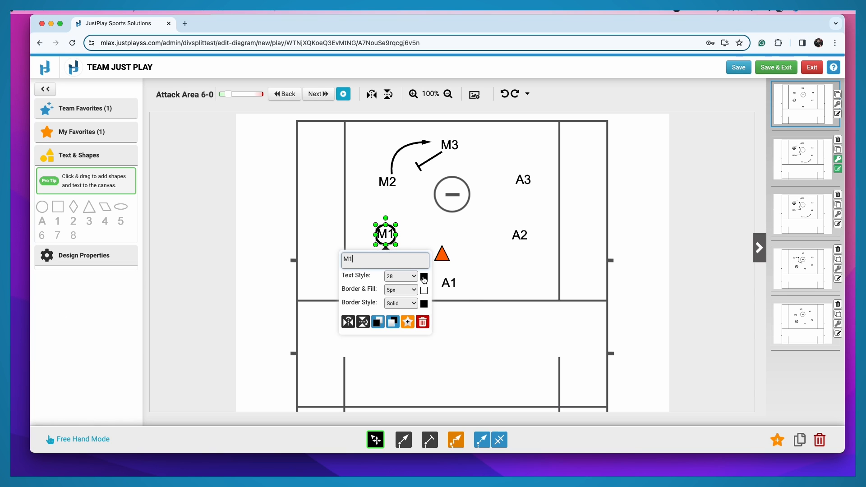
click(424, 277)
click(440, 300)
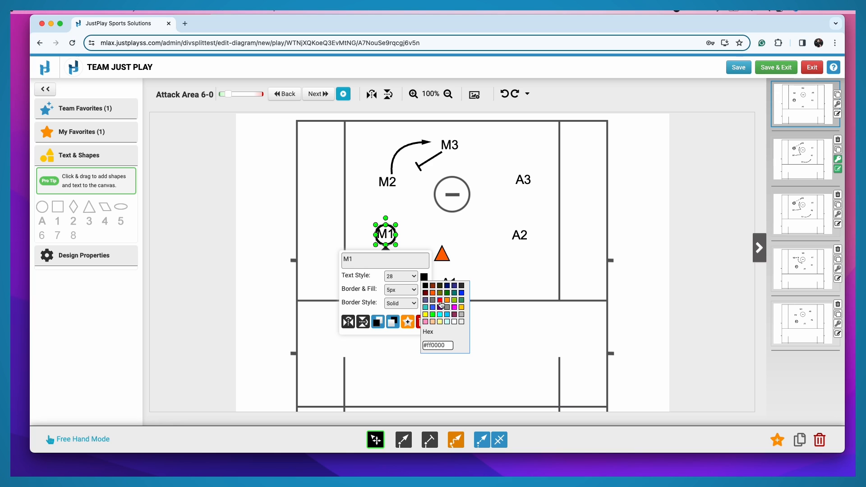
click(440, 302)
click(410, 240)
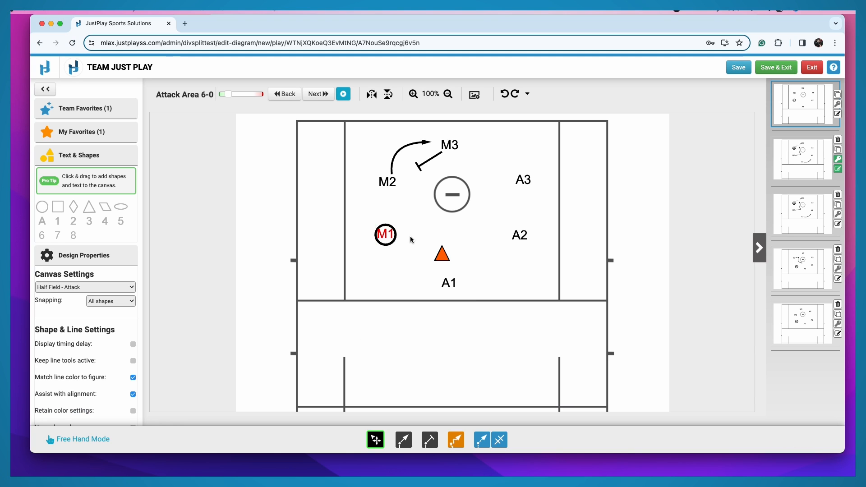
Step: Draw a curved arrow line from M1 to just below the goal circle
click(402, 440)
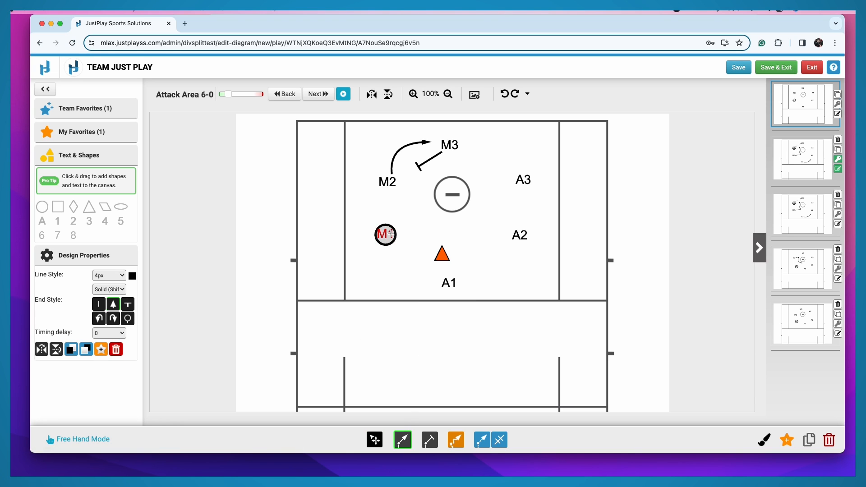
drag(391, 234, 445, 221)
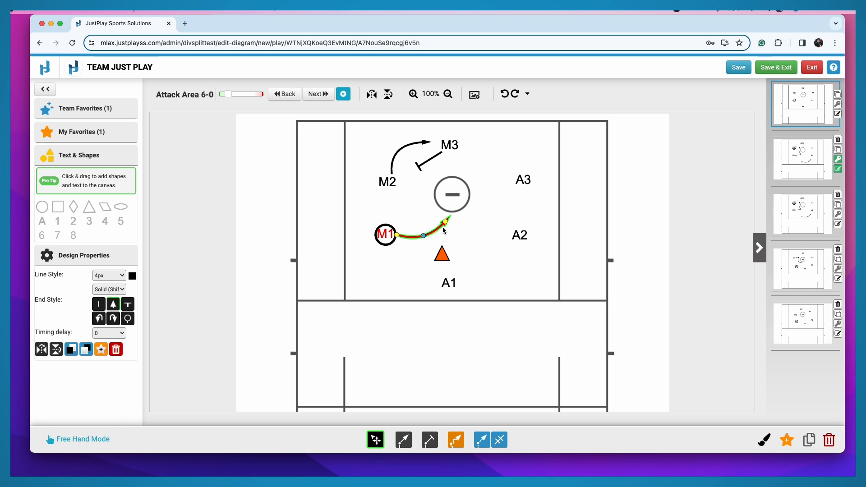
click(419, 252)
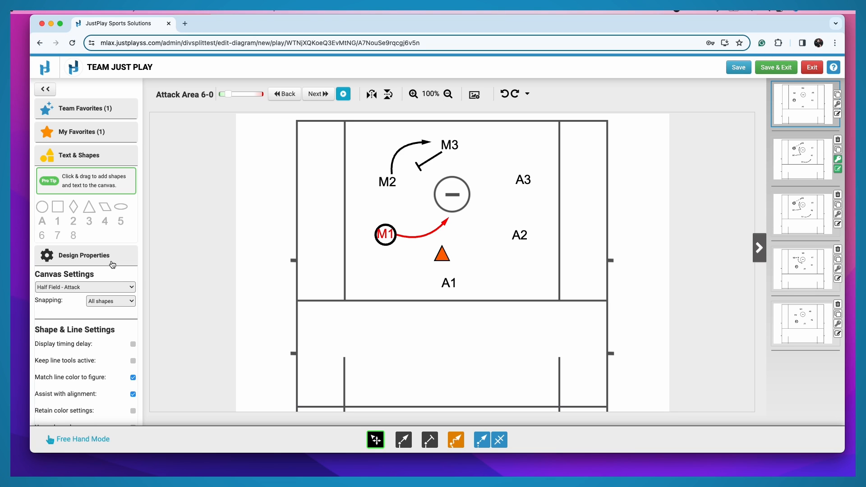
click(80, 287)
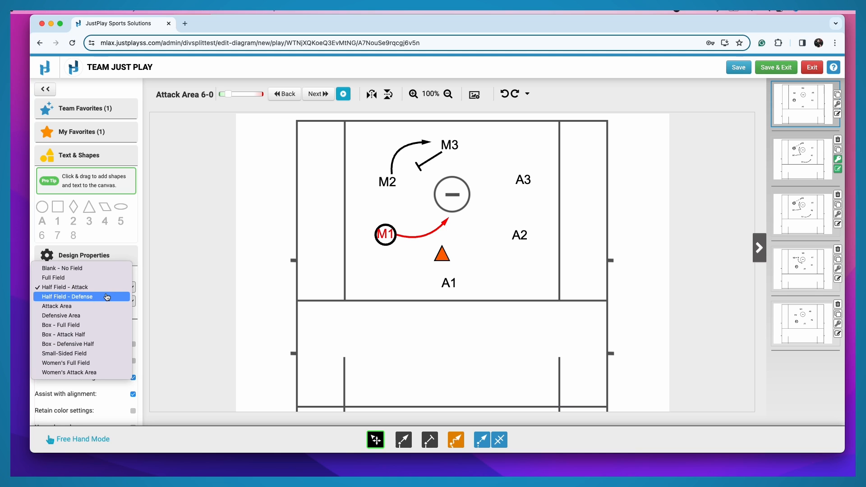
click(165, 294)
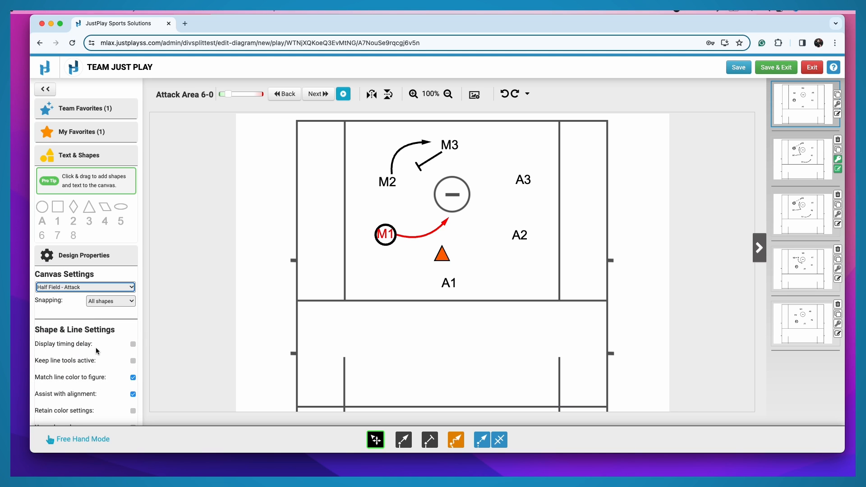
Step: Turn on the timing delay display and give the curved arrow from M2 a timing delay of 1
click(133, 344)
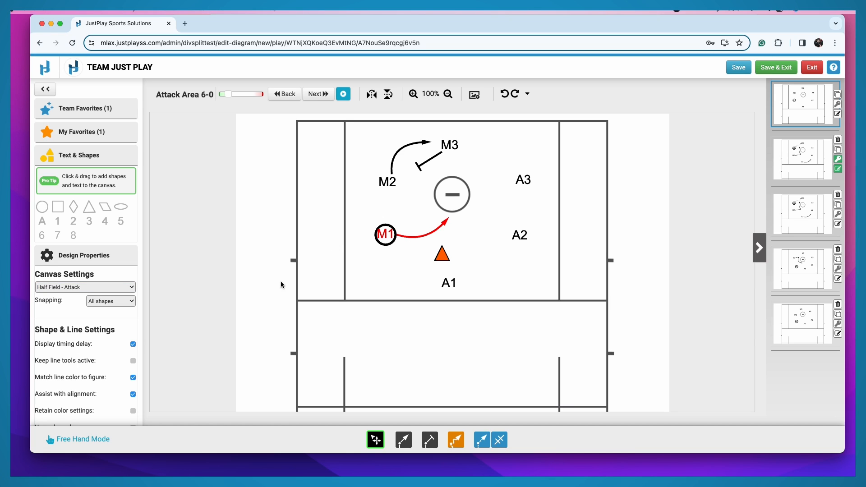
click(399, 152)
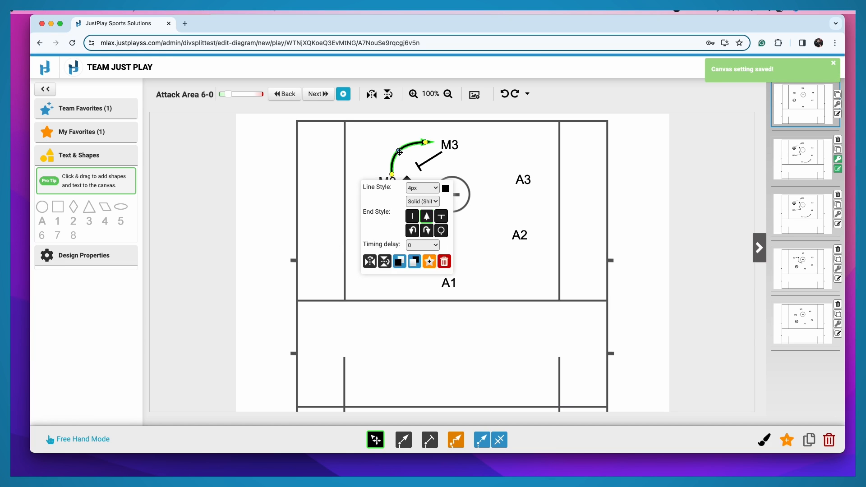
click(423, 245)
click(422, 251)
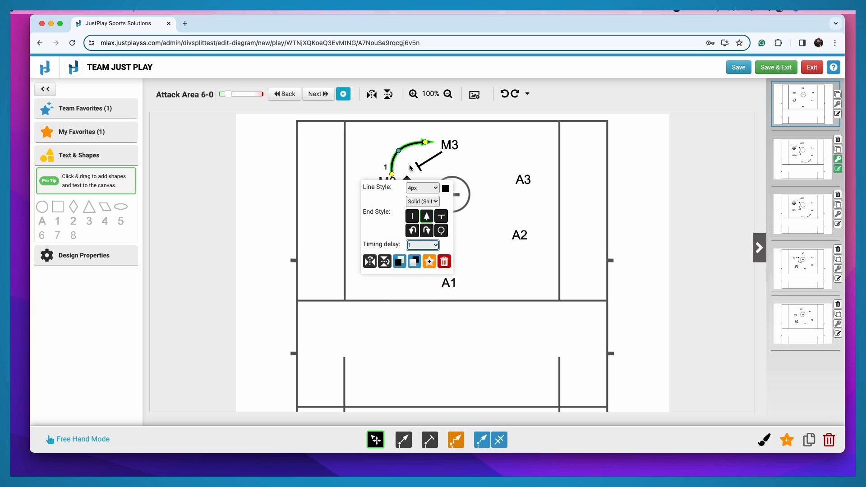
click(372, 172)
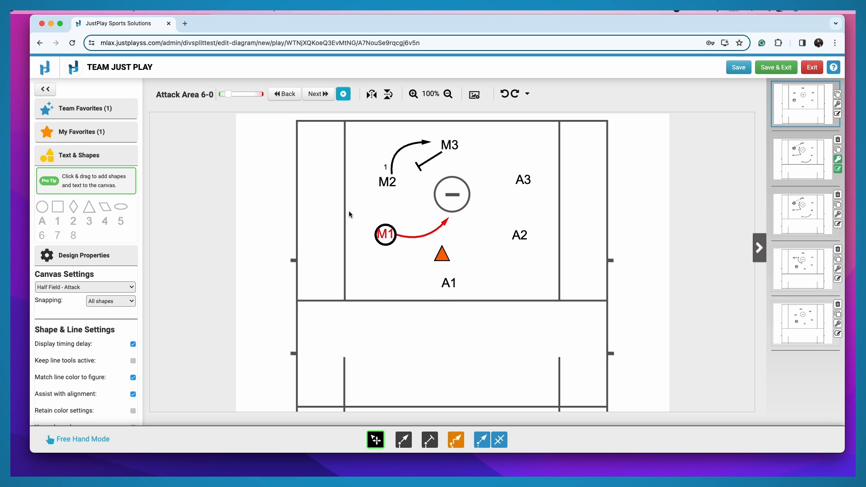
Step: Turn off the timing delay display and shift A2 slightly toward the goal, level with M1
click(133, 345)
scroll(104, 377, down, 2)
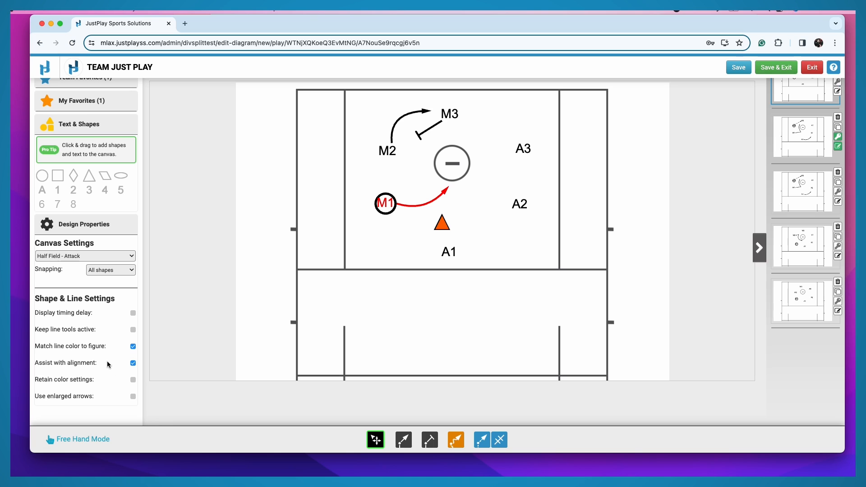
mouse_move(519, 204)
mouse_down()
mouse_move(522, 182)
mouse_move(519, 202)
mouse_up()
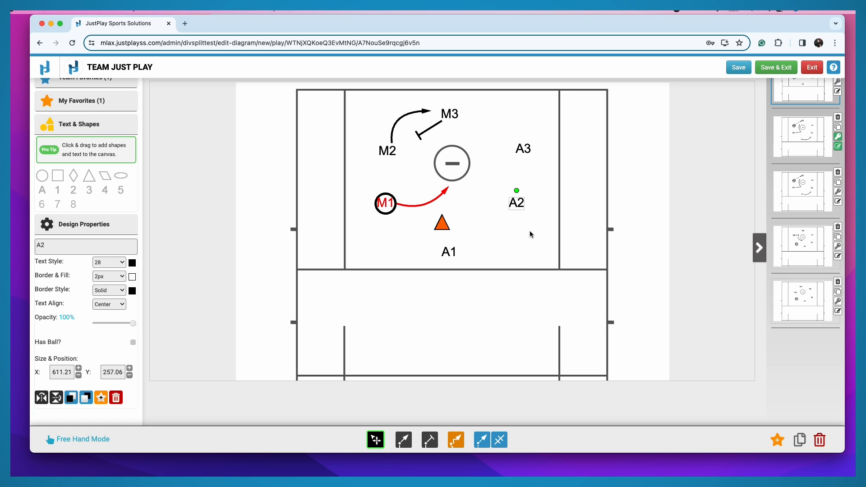
click(347, 308)
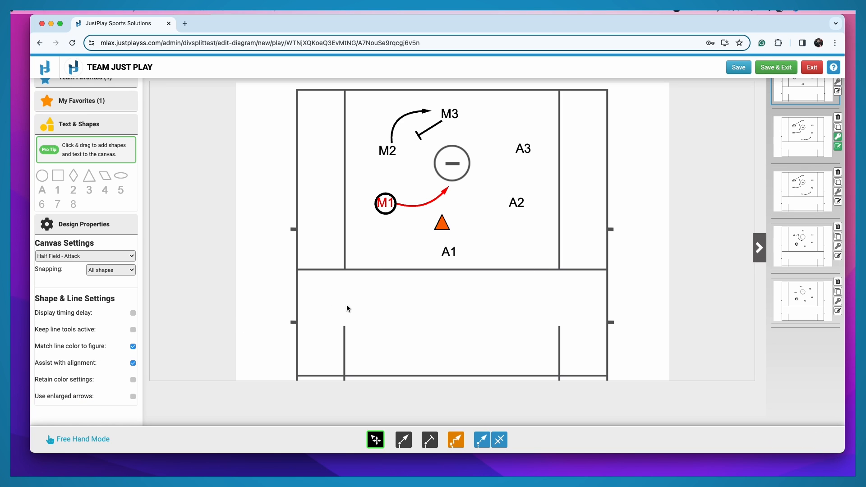